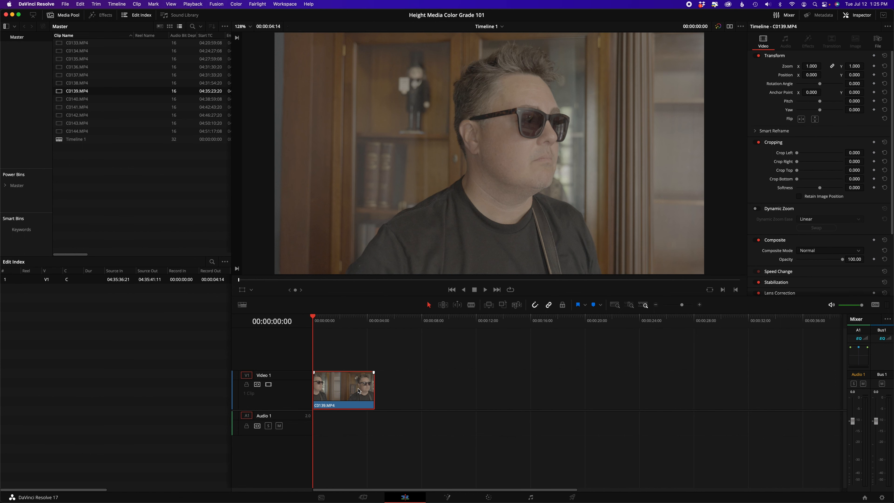
Open the clip for colour grading and add six serial nodes to make a chain of seven
{"action": "left_click", "coordinate": [490, 498]}
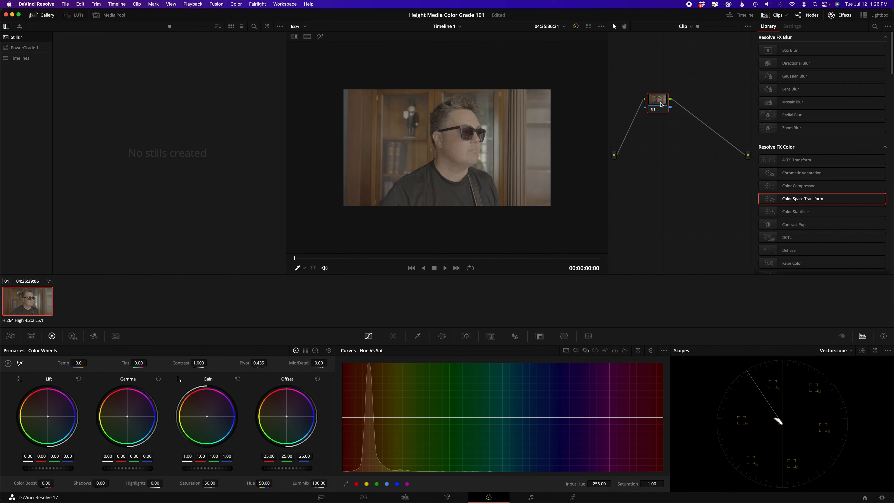
{"action": "key", "text": "alt+s"}
{"action": "key", "text": "alt+s"}
{"action": "key", "text": "alt+s"}
{"action": "key", "text": "alt+s"}
{"action": "key", "text": "alt+s"}
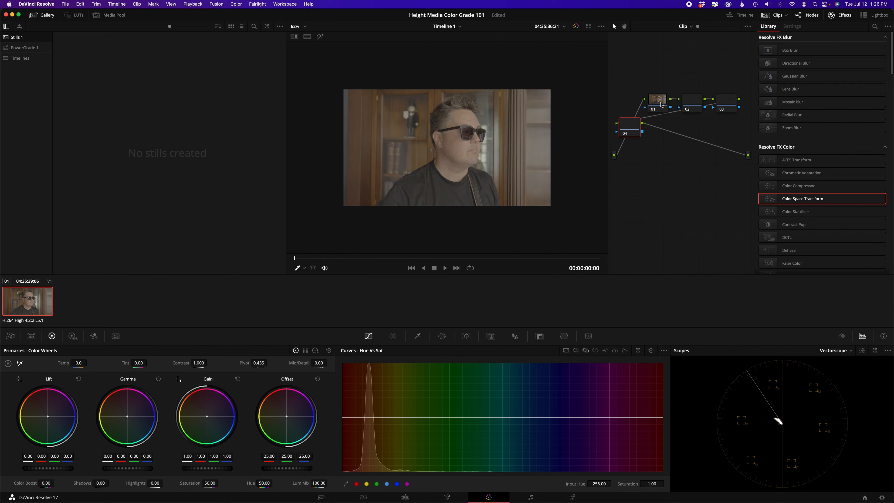
{"action": "key", "text": "alt+s"}
Arrange the seven nodes in tidy rows: 01–03, then 04–06, with node 07 alone below
{"action": "left_click_drag", "start_coordinate": [661, 105], "coordinate": [718, 90]}
{"action": "left_click_drag", "start_coordinate": [635, 126], "coordinate": [719, 122]}
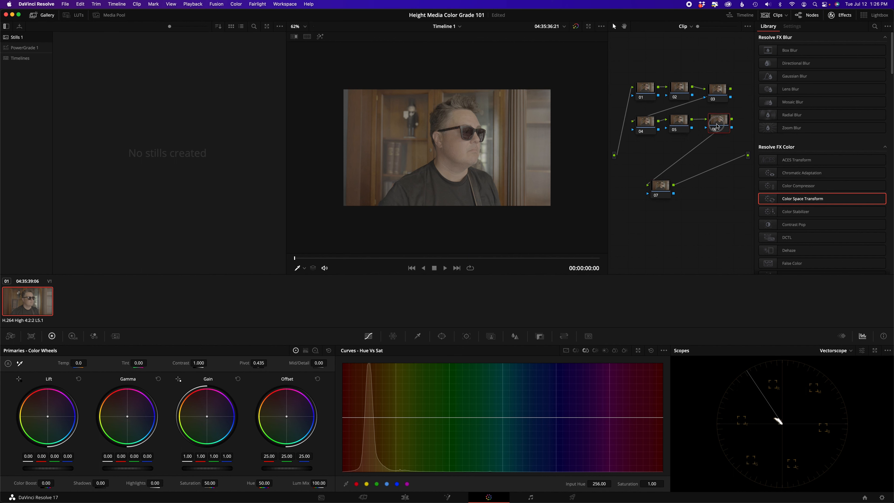
{"action": "left_click_drag", "start_coordinate": [662, 194], "coordinate": [647, 162]}
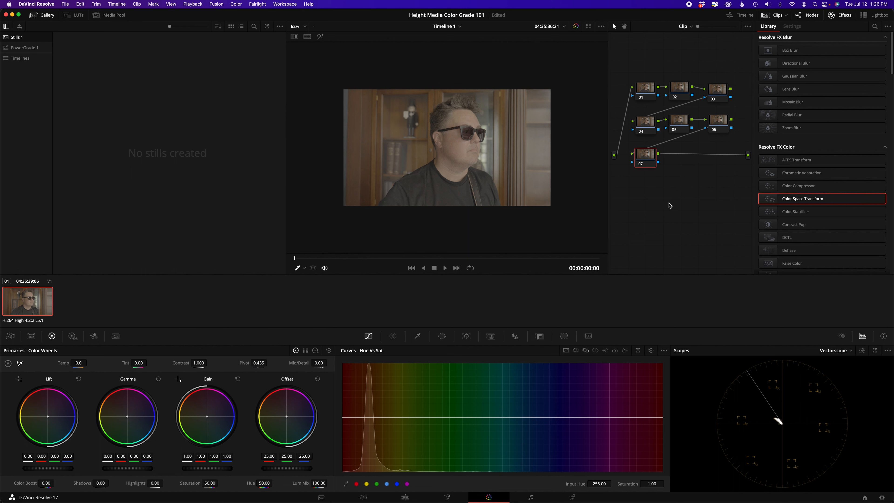
{"action": "left_click", "coordinate": [685, 125]}
{"action": "left_click_drag", "start_coordinate": [679, 89], "coordinate": [680, 90]}
{"action": "left_click", "coordinate": [712, 94]}
{"action": "left_click", "coordinate": [645, 165]}
{"action": "left_click", "coordinate": [647, 134]}
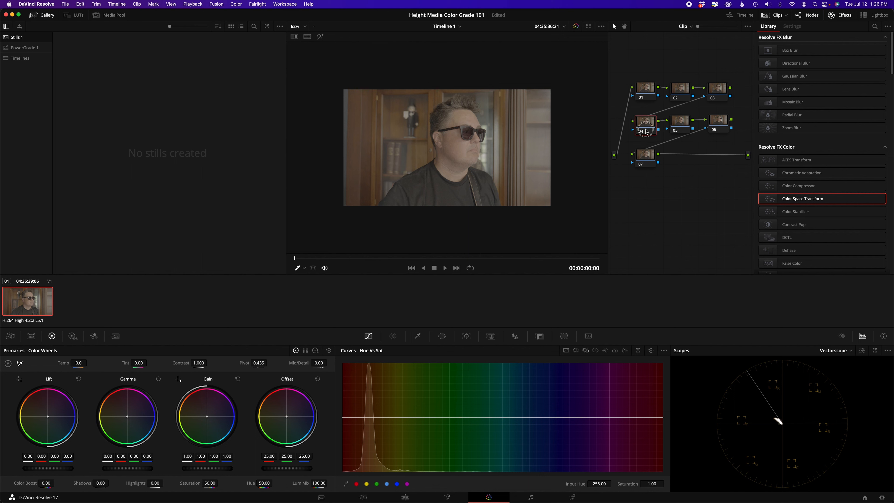
Label node 01 "Noise" and node 02 "WB"
{"action": "left_click", "coordinate": [647, 98]}
{"action": "right_click", "coordinate": [646, 97]}
{"action": "left_click", "coordinate": [658, 111]}
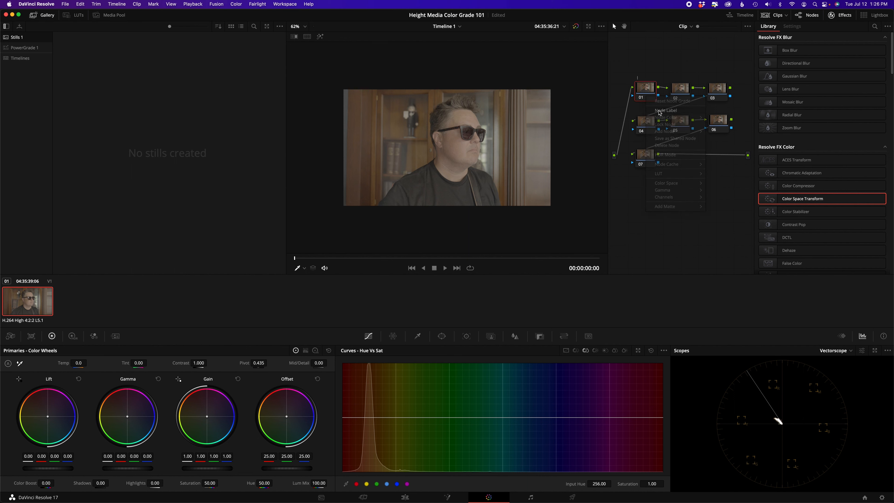
{"action": "type", "text": "Noise"}
{"action": "key", "text": "Return"}
{"action": "left_click", "coordinate": [679, 91]}
{"action": "right_click", "coordinate": [680, 86]}
{"action": "left_click", "coordinate": [701, 100]}
{"action": "type", "text": "WB"}
Label node 03 "Transform" and node 04 "Correction"
{"action": "left_click", "coordinate": [718, 92]}
{"action": "right_click", "coordinate": [715, 93]}
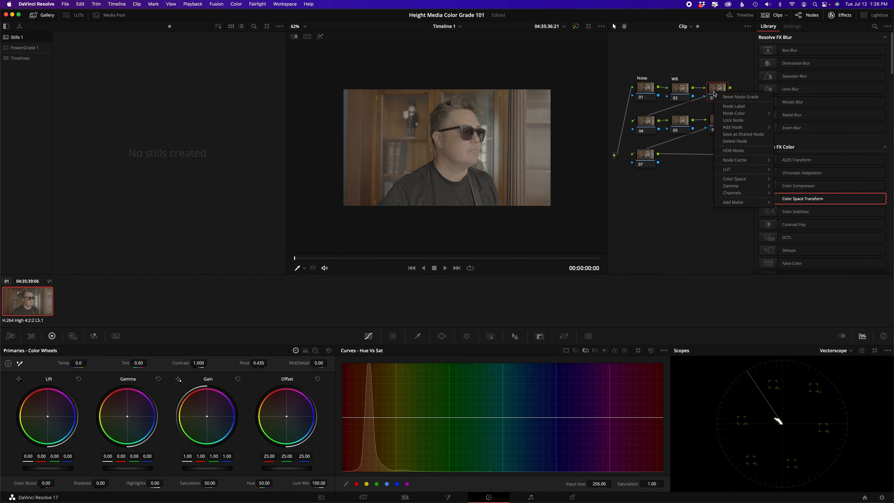
{"action": "left_click", "coordinate": [731, 107]}
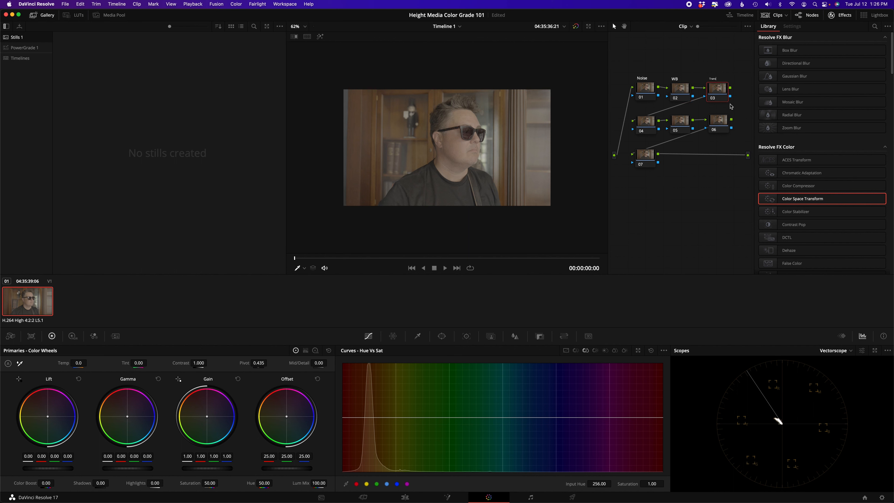
{"action": "type", "text": "Transform"}
{"action": "key", "text": "Return"}
{"action": "left_click", "coordinate": [644, 123]}
{"action": "right_click", "coordinate": [638, 119]}
{"action": "left_click", "coordinate": [656, 132]}
Label node 05 "Effect" and node 06 "Look"
{"action": "left_click", "coordinate": [681, 125]}
{"action": "right_click", "coordinate": [681, 126]}
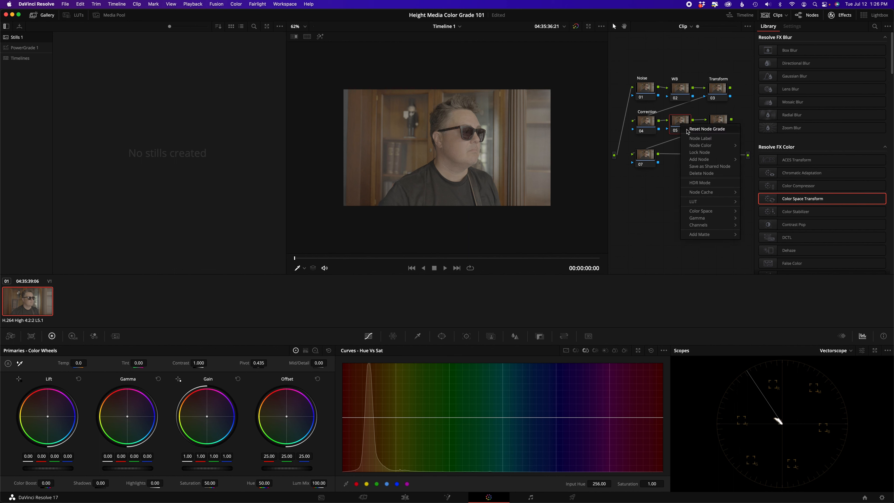
{"action": "left_click", "coordinate": [698, 141]}
{"action": "type", "text": "Effect"}
{"action": "left_click", "coordinate": [723, 125]}
{"action": "right_click", "coordinate": [722, 123]}
{"action": "left_click", "coordinate": [739, 137]}
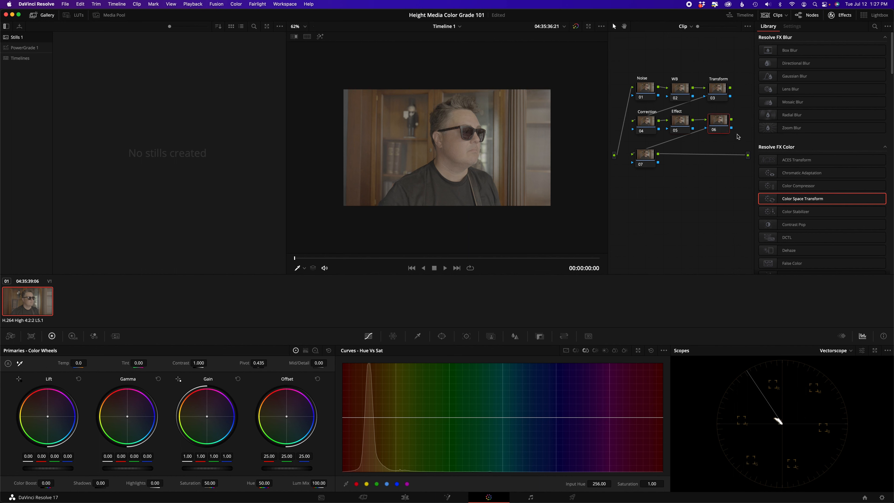
{"action": "type", "text": "Look"}
{"action": "key", "text": "Return"}
Label node 07 "Sharpen"
{"action": "left_click", "coordinate": [645, 157]}
{"action": "right_click", "coordinate": [643, 156]}
{"action": "left_click", "coordinate": [662, 170]}
{"action": "key", "text": "Return"}
Apply the Color Space Transform effect to the Transform node
{"action": "left_click", "coordinate": [720, 88]}
{"action": "left_click", "coordinate": [875, 26]}
{"action": "left_click", "coordinate": [789, 218]}
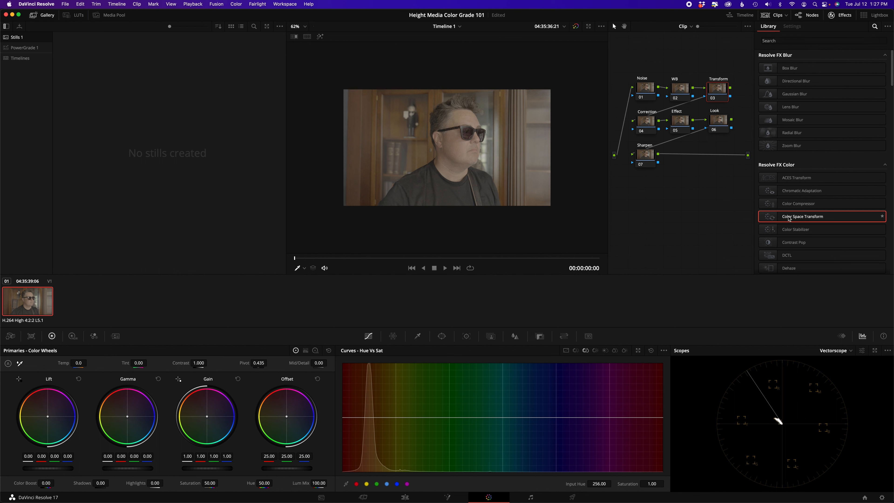
{"action": "left_click_drag", "start_coordinate": [789, 217], "coordinate": [713, 92]}
Set the Color Space Transform's input color space to Sony S-Gamut3.Cine
{"action": "left_click", "coordinate": [833, 75]}
{"action": "scroll", "coordinate": [848, 105], "scroll_direction": "down", "scroll_amount": 5}
{"action": "scroll", "coordinate": [847, 105], "scroll_direction": "down", "scroll_amount": 1}
{"action": "scroll", "coordinate": [848, 105], "scroll_direction": "down", "scroll_amount": 5}
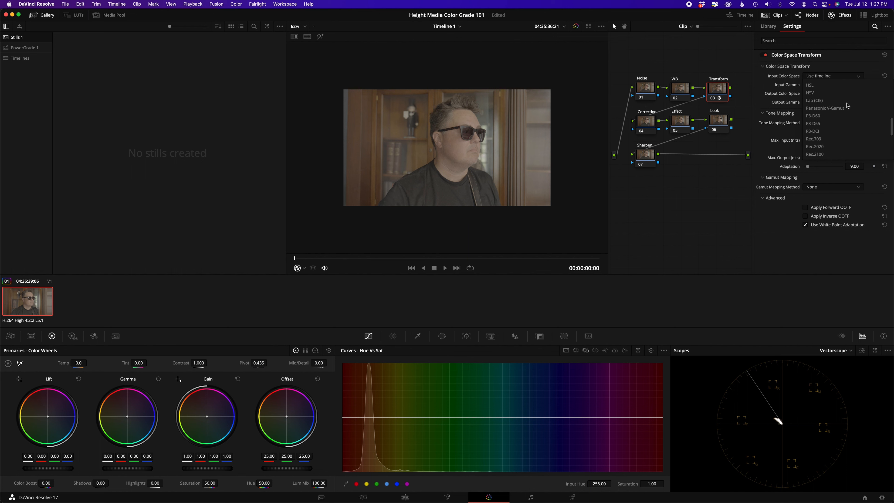
{"action": "scroll", "coordinate": [847, 105], "scroll_direction": "down", "scroll_amount": 3}
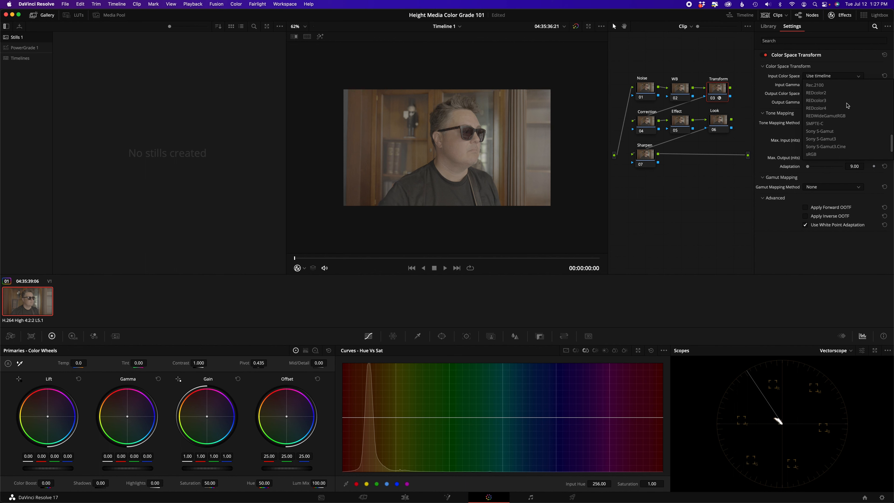
{"action": "scroll", "coordinate": [845, 107], "scroll_direction": "down", "scroll_amount": 1}
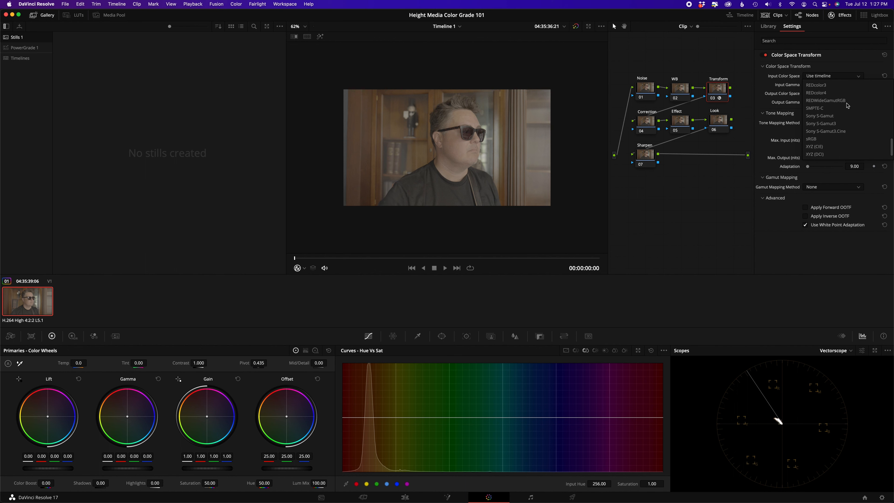
{"action": "left_click", "coordinate": [837, 133]}
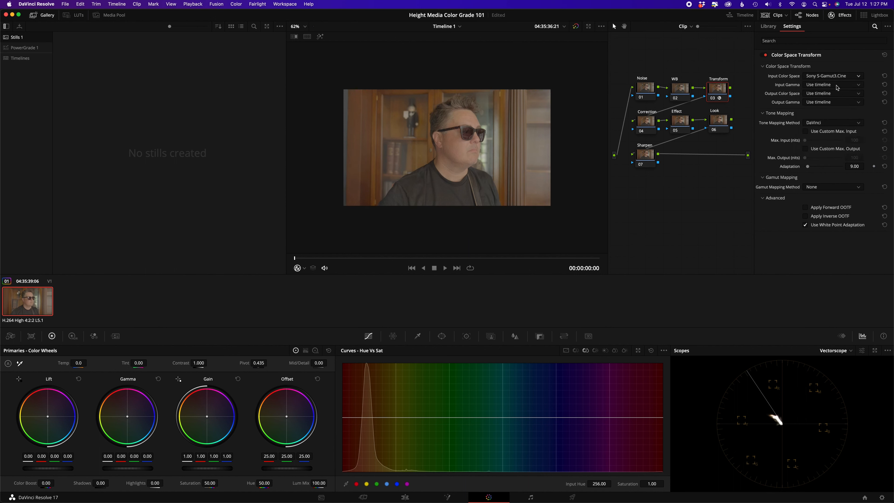
Set the Color Space Transform's input gamma to Sony S-Log3
{"action": "left_click", "coordinate": [857, 85]}
{"action": "scroll", "coordinate": [825, 119], "scroll_direction": "down", "scroll_amount": 6}
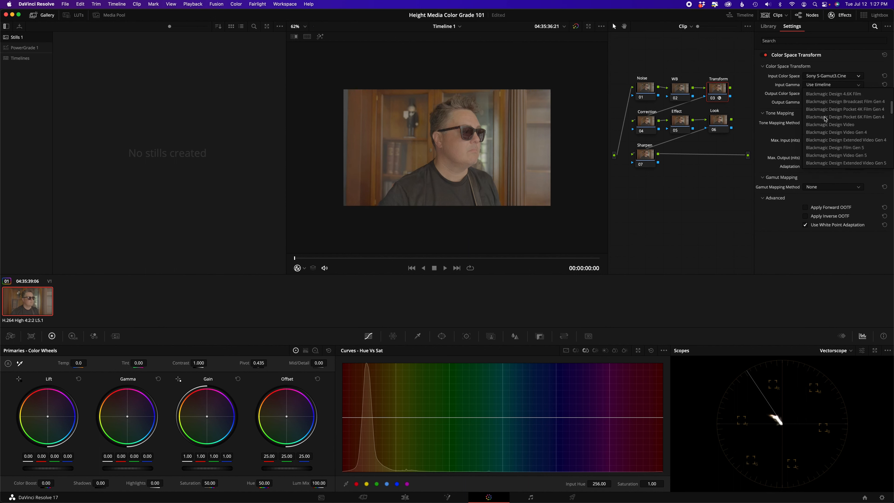
{"action": "scroll", "coordinate": [825, 119], "scroll_direction": "down", "scroll_amount": 5}
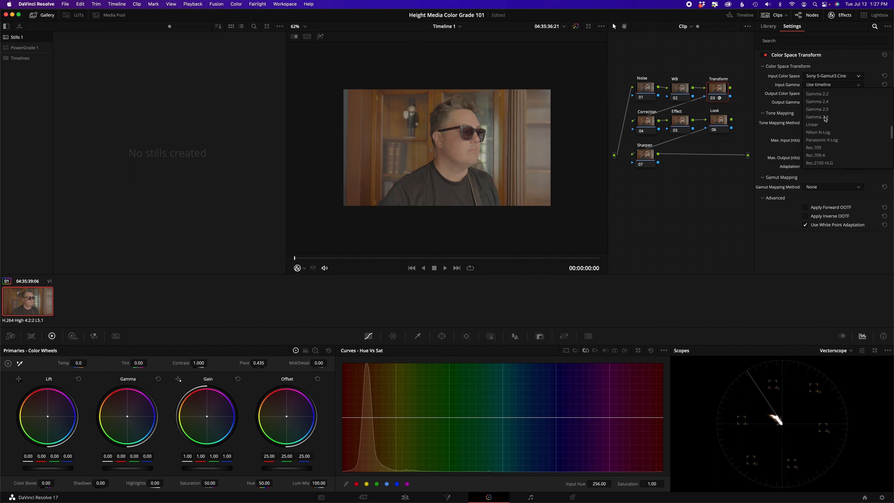
{"action": "scroll", "coordinate": [826, 119], "scroll_direction": "down", "scroll_amount": 5}
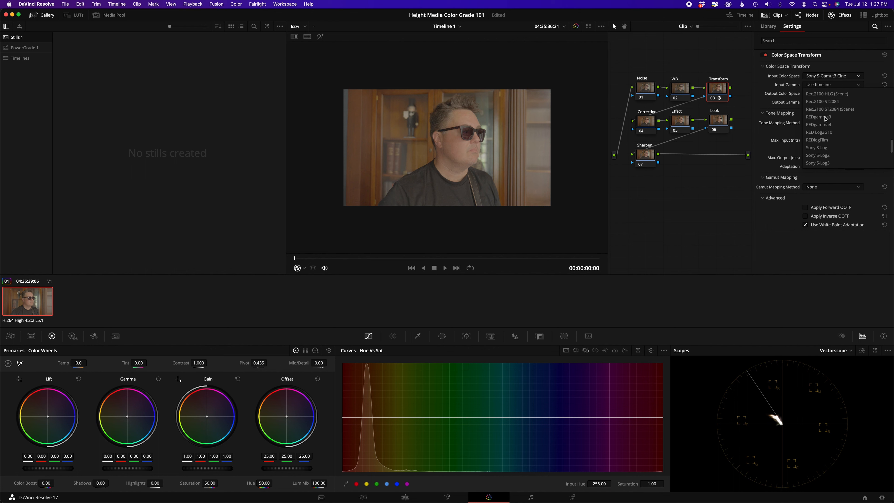
{"action": "left_click", "coordinate": [827, 156]}
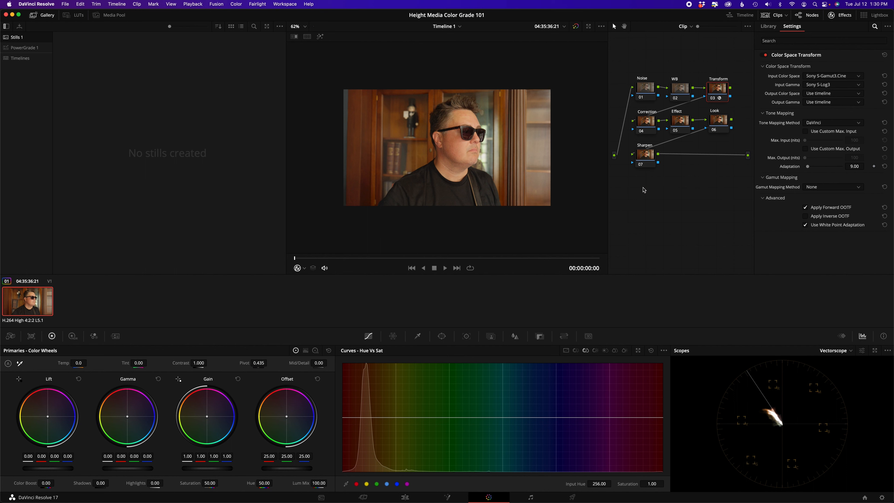
Grab a still of the graded frame and label it "Slog3" in the gallery
{"action": "right_click", "coordinate": [435, 133]}
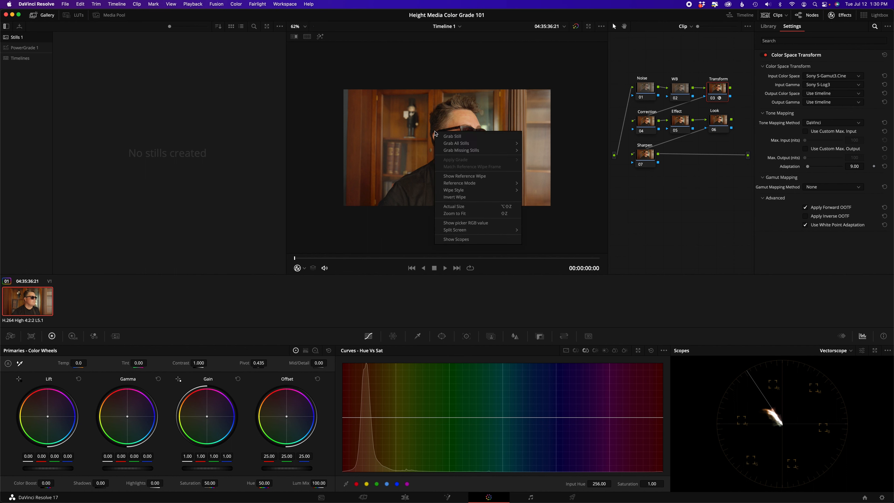
{"action": "left_click", "coordinate": [450, 141]}
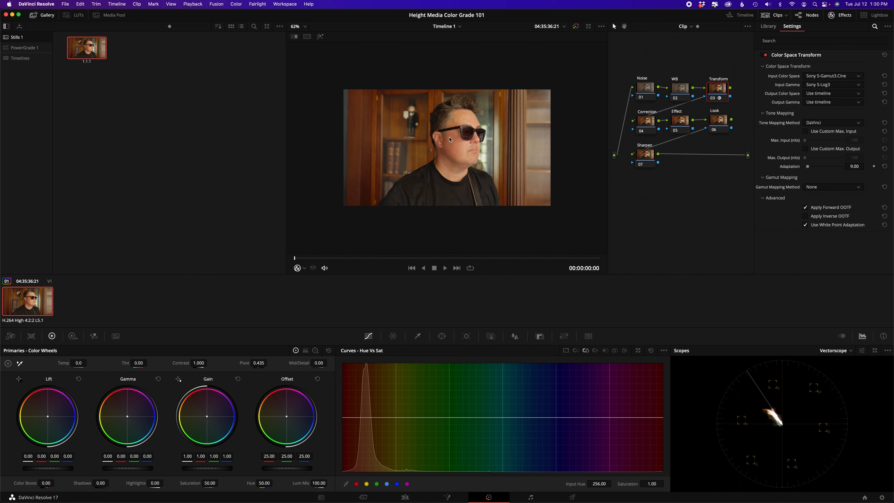
{"action": "right_click", "coordinate": [89, 52]}
{"action": "left_click", "coordinate": [107, 107]}
{"action": "type", "text": "Slog3"}
{"action": "key", "text": "Return"}
On the Noise node, set temporal noise reduction to 3 frames and raise the temporal luma threshold slightly
{"action": "left_click", "coordinate": [646, 88]}
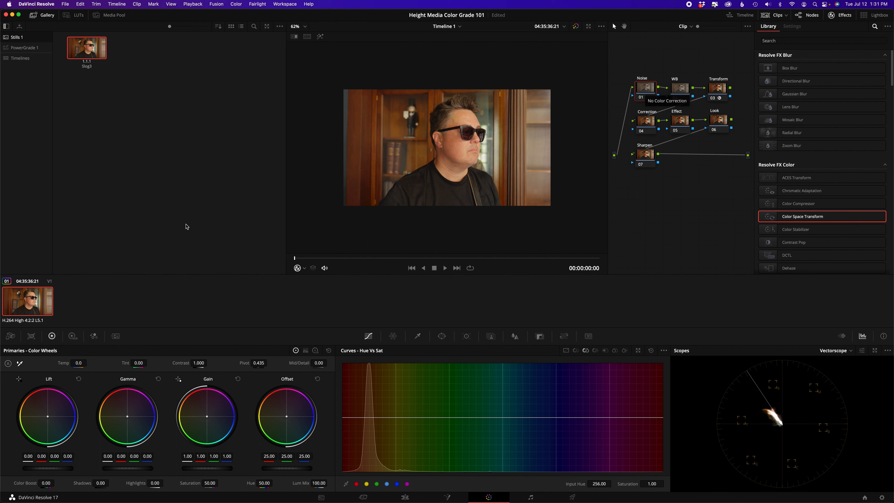
{"action": "left_click", "coordinate": [115, 336]}
{"action": "left_click", "coordinate": [49, 379]}
{"action": "left_click", "coordinate": [52, 412]}
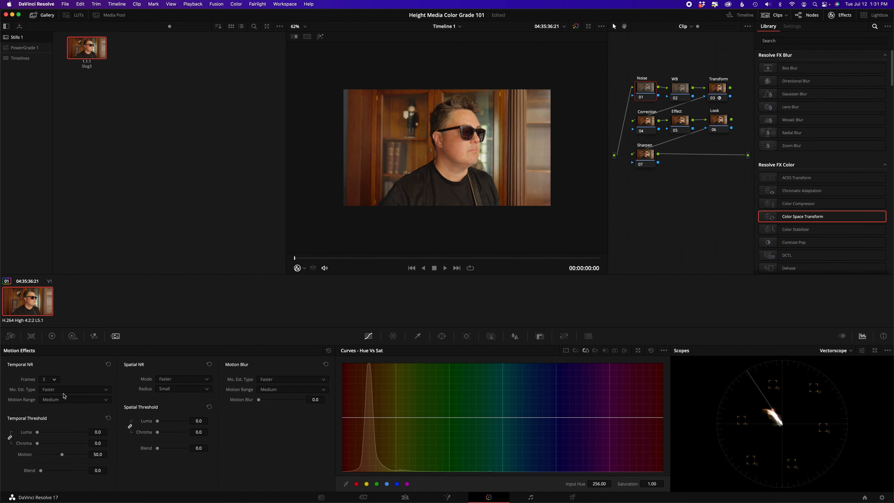
{"action": "left_click_drag", "start_coordinate": [37, 432], "coordinate": [42, 434]}
Lower the colour temperature slightly on the WB node with the primary colour wheels
{"action": "left_click", "coordinate": [683, 91]}
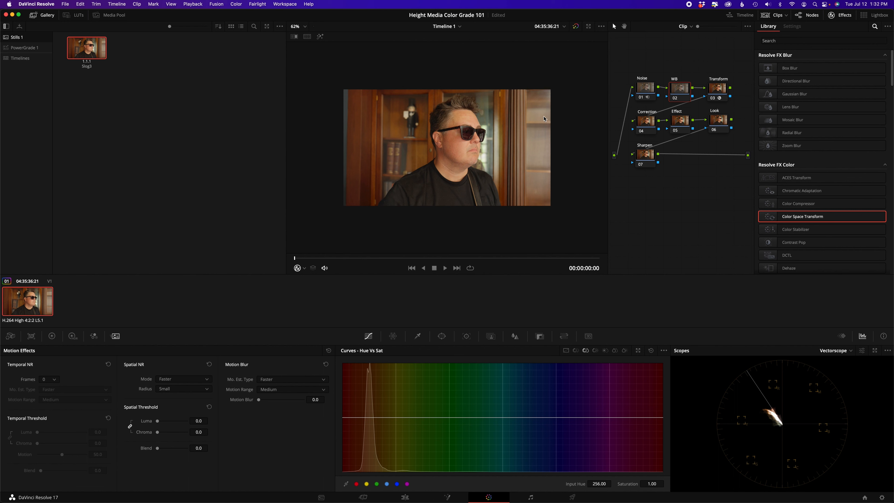
{"action": "left_click", "coordinate": [52, 336]}
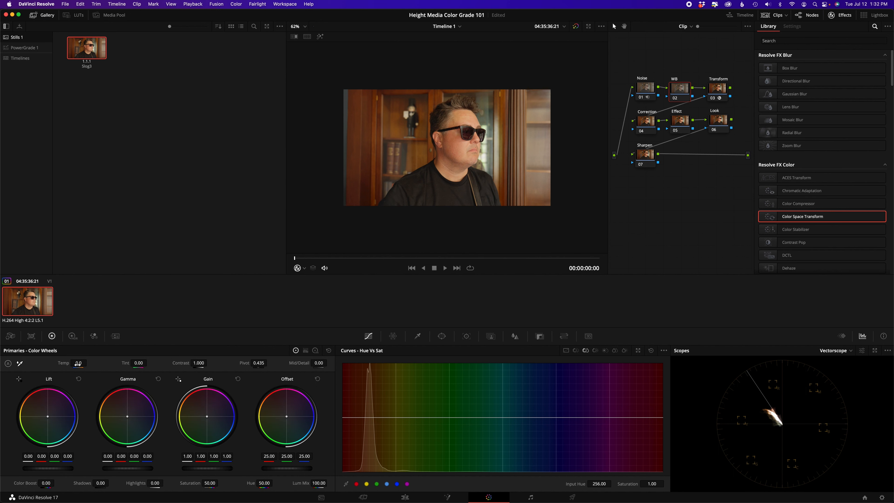
{"action": "left_click_drag", "start_coordinate": [79, 363], "coordinate": [73, 365]}
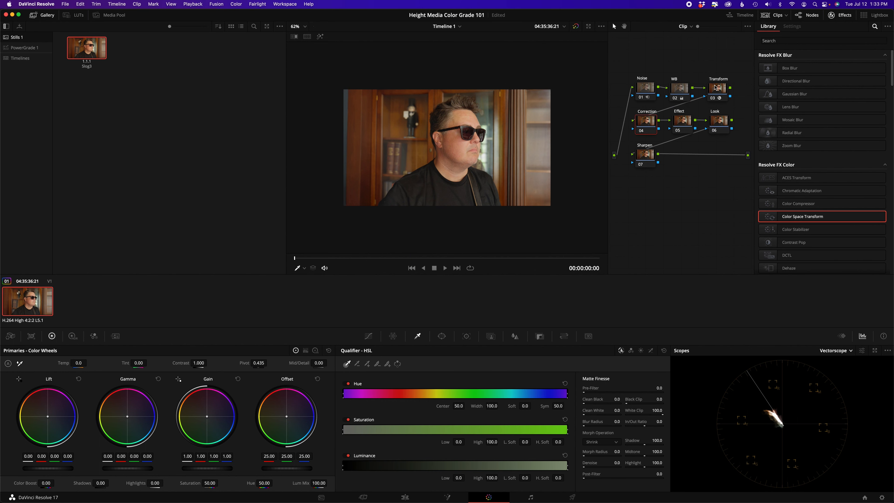
Select the Correction node and set the scope to Vectorscope
{"action": "left_click", "coordinate": [717, 87]}
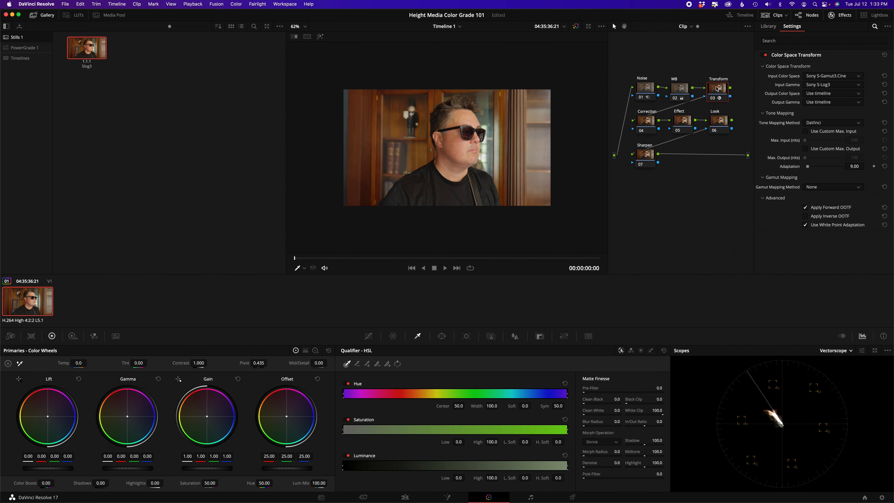
{"action": "left_click", "coordinate": [650, 127]}
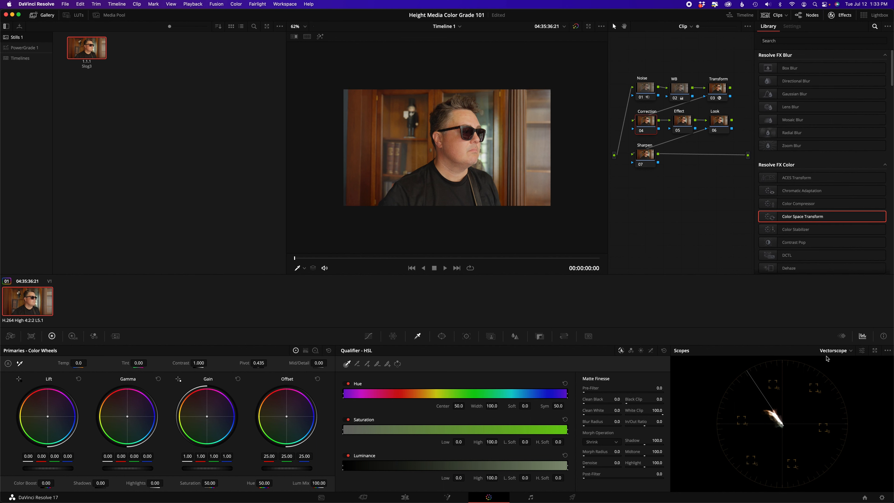
{"action": "left_click", "coordinate": [848, 354]}
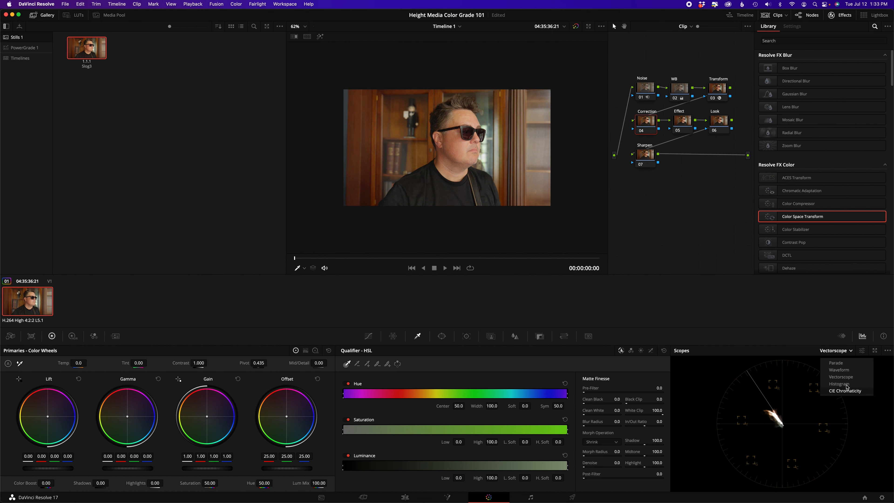
{"action": "left_click", "coordinate": [850, 378]}
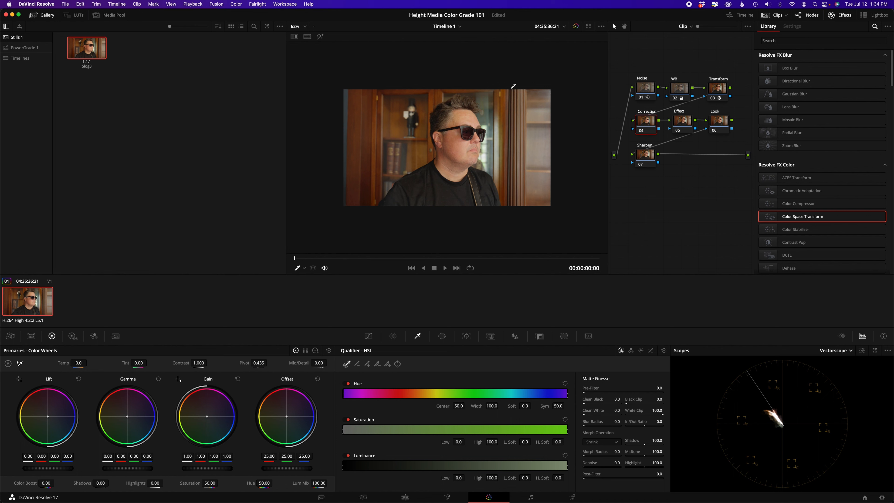
Sample the face's skin with the HSL qualifier, highlight the key, and refine it to hue width 10.3, saturation high 7.0 and luminance 59.2 to 71.9
{"action": "left_click", "coordinate": [460, 143]}
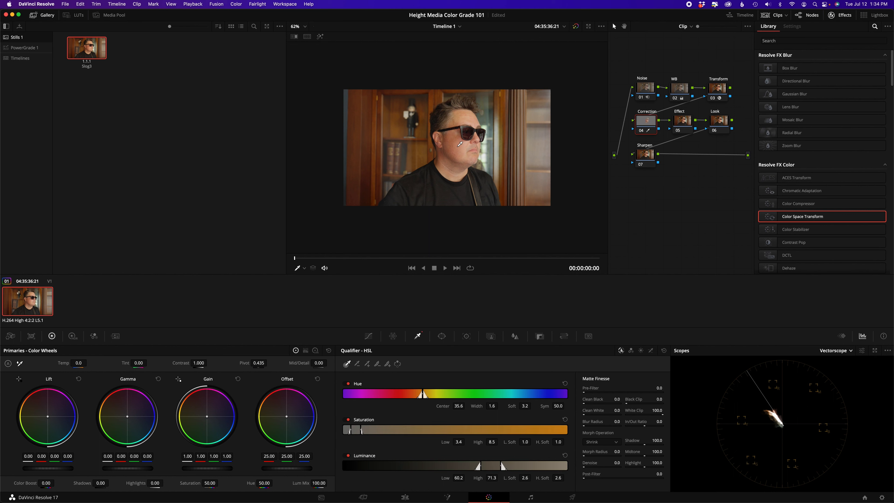
{"action": "left_click", "coordinate": [320, 37]}
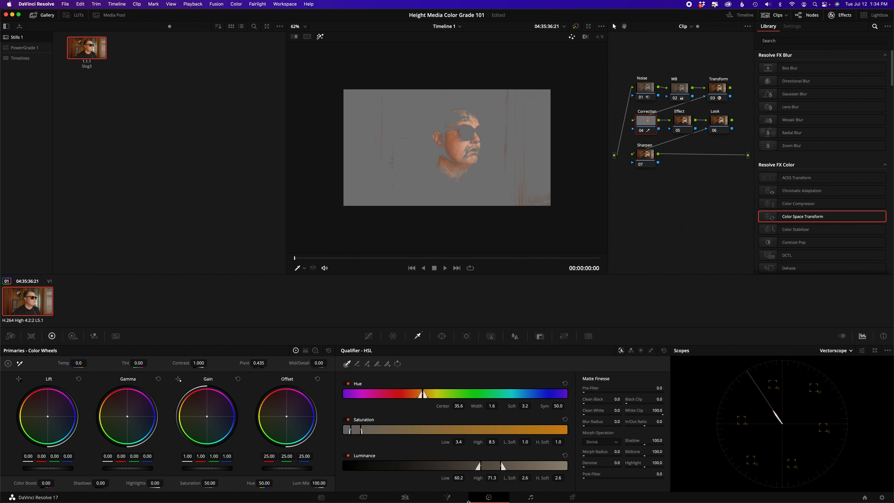
{"action": "left_click_drag", "start_coordinate": [481, 465], "coordinate": [479, 466]}
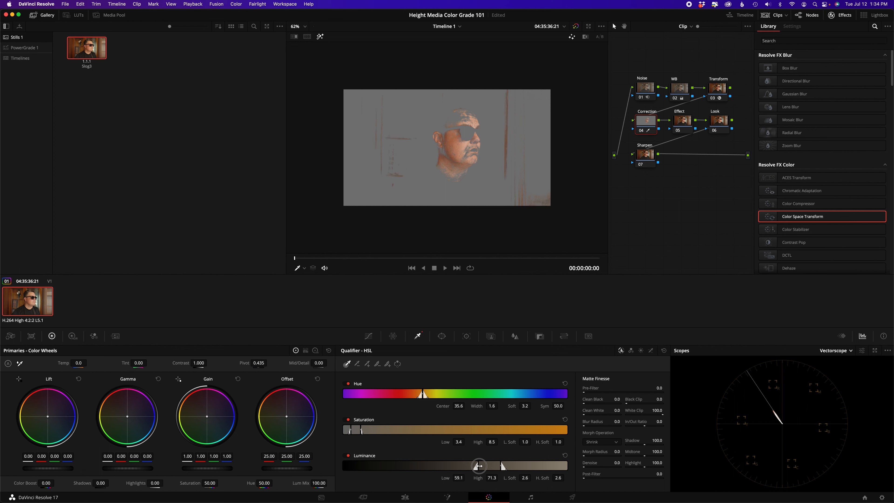
{"action": "left_click_drag", "start_coordinate": [503, 466], "coordinate": [504, 466]}
{"action": "left_click_drag", "start_coordinate": [361, 432], "coordinate": [358, 432]}
{"action": "left_click_drag", "start_coordinate": [424, 397], "coordinate": [414, 394]}
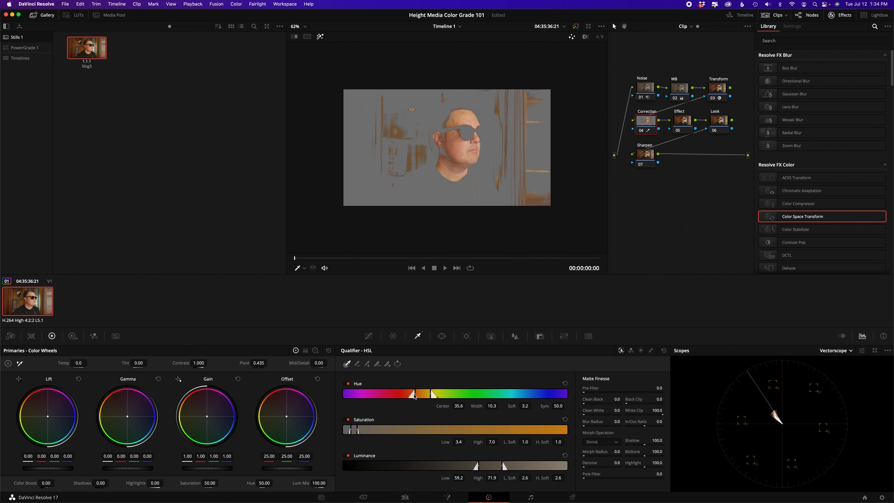
On the Correction node's Hue Vs Sat curve, lower red saturation to 0.91 and yellow saturation to 0.74, and turn off the highlight
{"action": "left_click", "coordinate": [368, 337]}
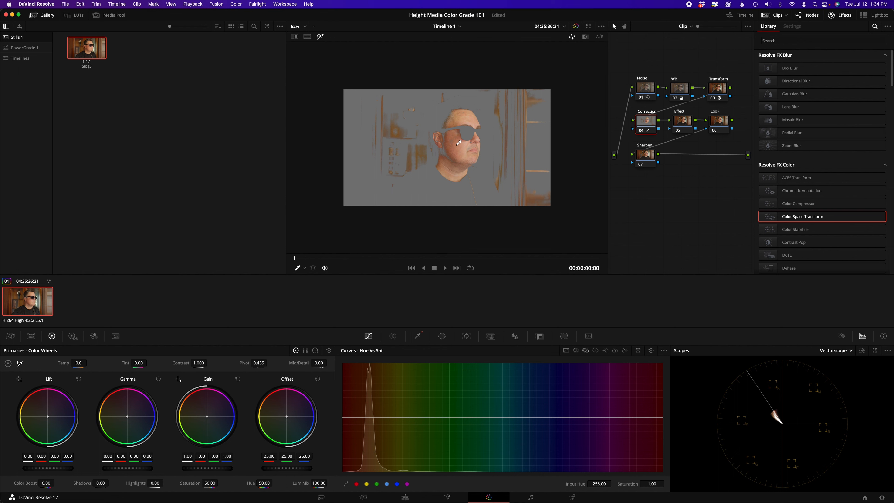
{"action": "left_click", "coordinate": [356, 483]}
{"action": "left_click_drag", "start_coordinate": [344, 418], "coordinate": [344, 424]}
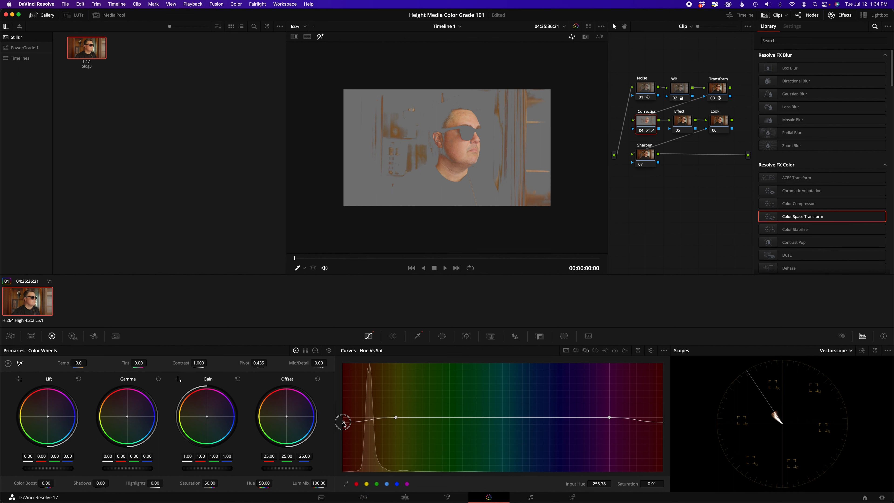
{"action": "left_click_drag", "start_coordinate": [343, 422], "coordinate": [344, 422]}
{"action": "left_click_drag", "start_coordinate": [396, 417], "coordinate": [395, 434]}
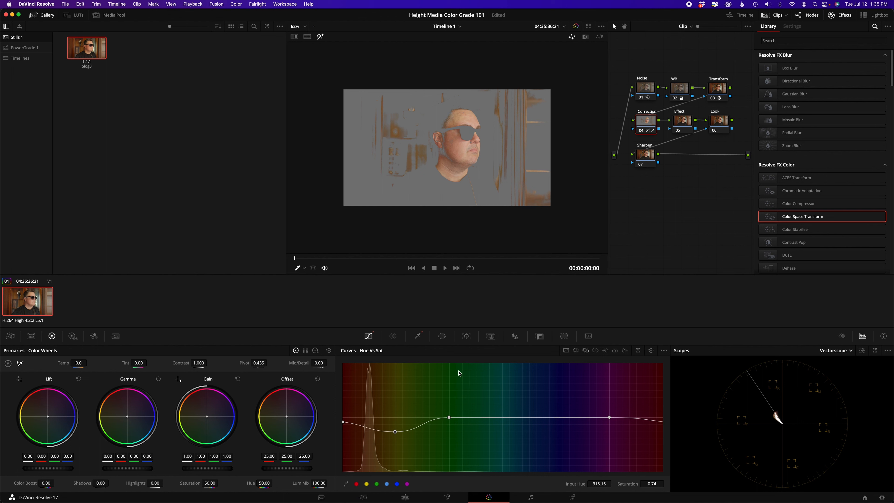
{"action": "left_click", "coordinate": [321, 37]}
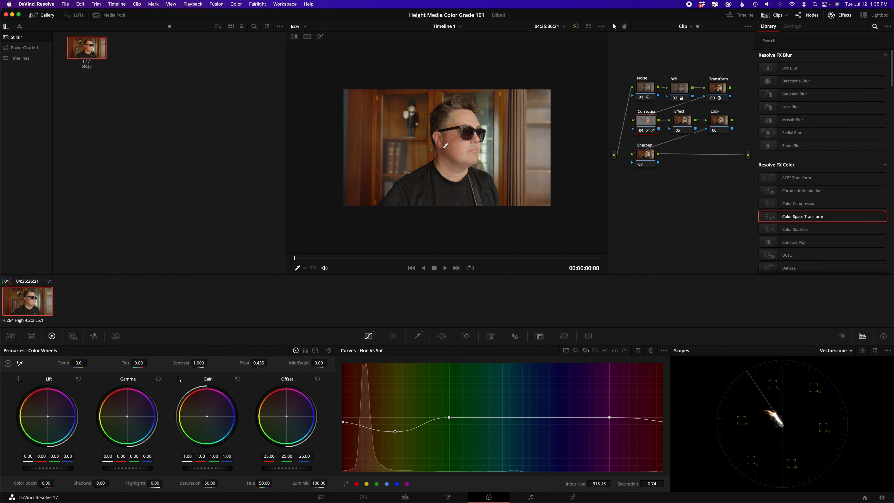
On the Look node, set the contrast to 1.068 and the gamma to -0.02 with the primary colour wheels
{"action": "left_click", "coordinate": [679, 122]}
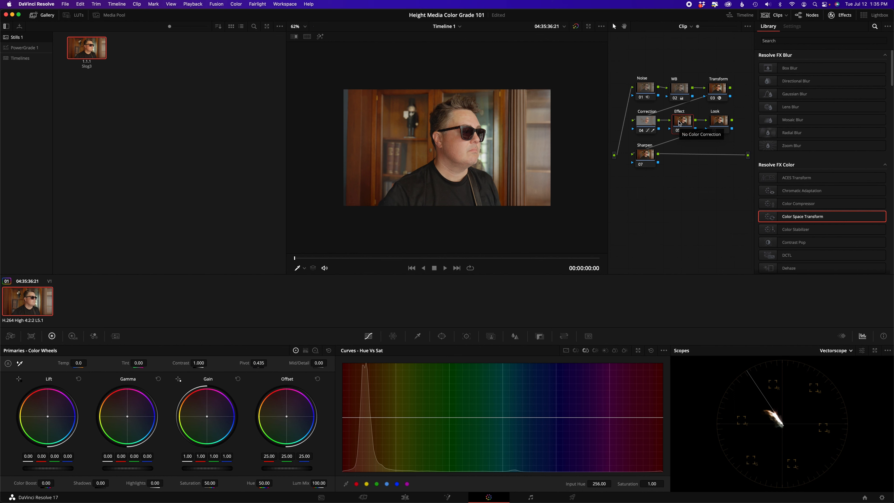
{"action": "left_click", "coordinate": [723, 127]}
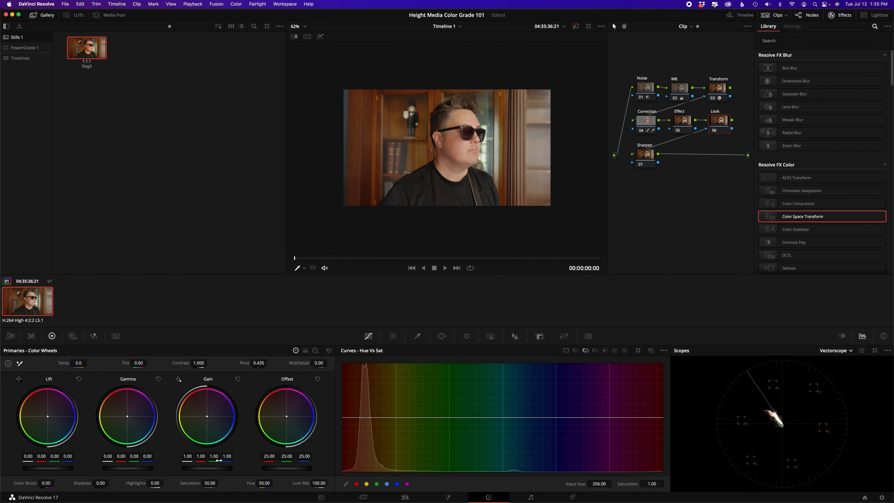
{"action": "left_click_drag", "start_coordinate": [201, 363], "coordinate": [211, 363]}
{"action": "left_click_drag", "start_coordinate": [130, 469], "coordinate": [100, 468]}
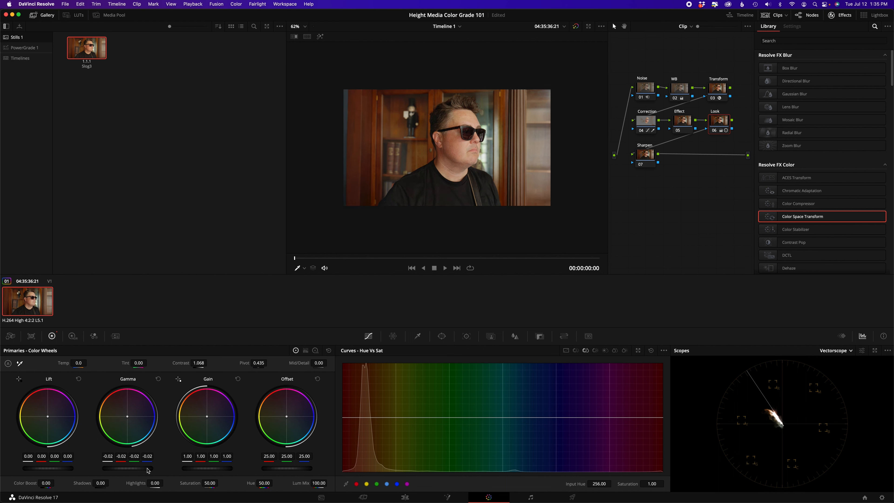
With the log wheels, set the highlights to -10.00 and the shadows to -0.02, and display the Waveform scope
{"action": "left_click", "coordinate": [316, 350]}
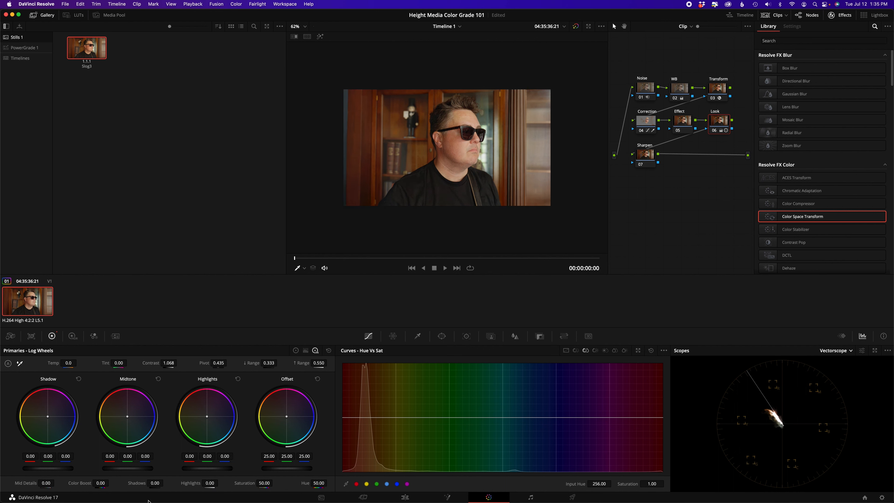
{"action": "left_click_drag", "start_coordinate": [210, 483], "coordinate": [204, 482]}
{"action": "left_click_drag", "start_coordinate": [50, 468], "coordinate": [40, 469]}
{"action": "left_click", "coordinate": [836, 353]}
{"action": "left_click", "coordinate": [839, 370]}
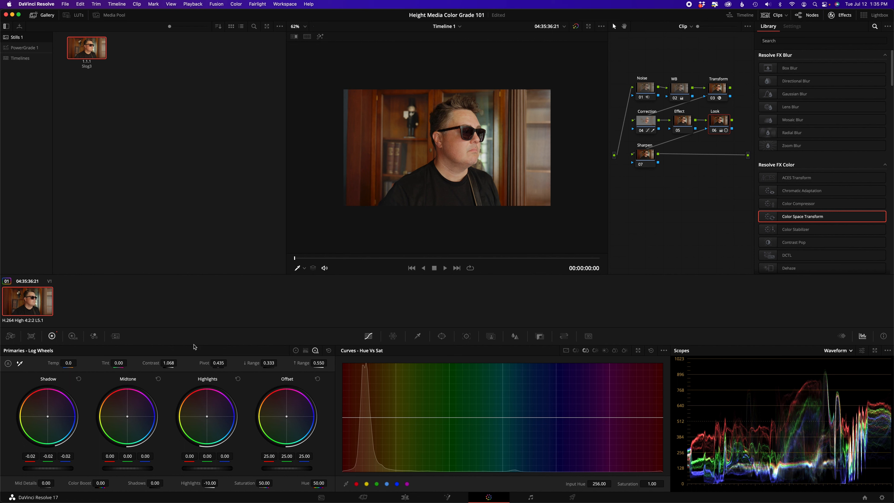
Set the Look node's contrast to 0.992, lower the log midtones slightly, and set gamma to -0.04 and gain to 1.08
{"action": "left_click_drag", "start_coordinate": [169, 363], "coordinate": [159, 363]}
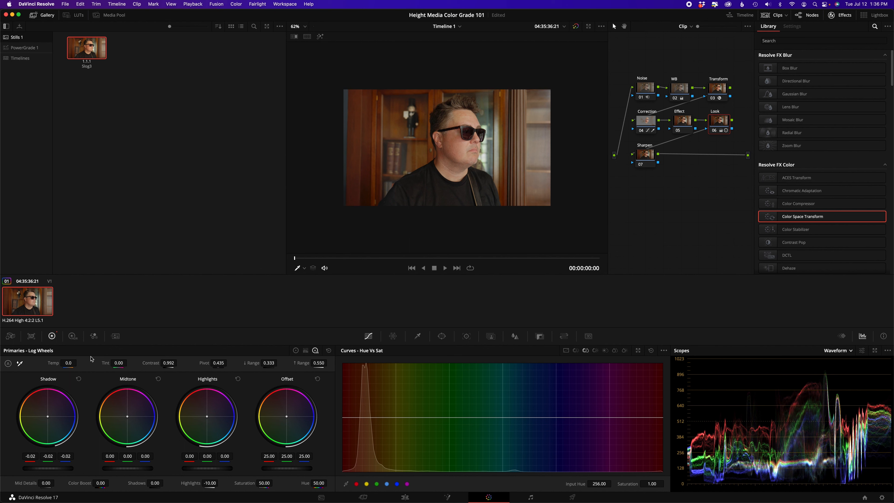
{"action": "left_click_drag", "start_coordinate": [131, 471], "coordinate": [116, 467]}
{"action": "left_click", "coordinate": [296, 351]}
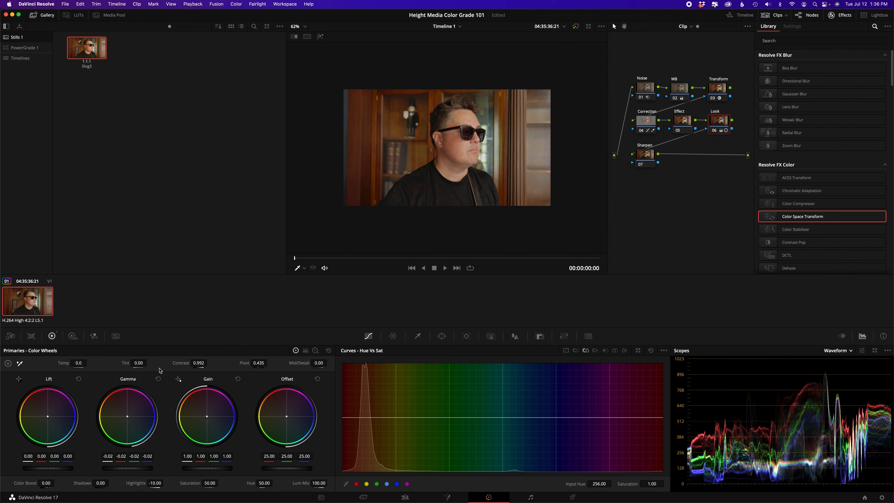
{"action": "left_click_drag", "start_coordinate": [130, 467], "coordinate": [103, 465]}
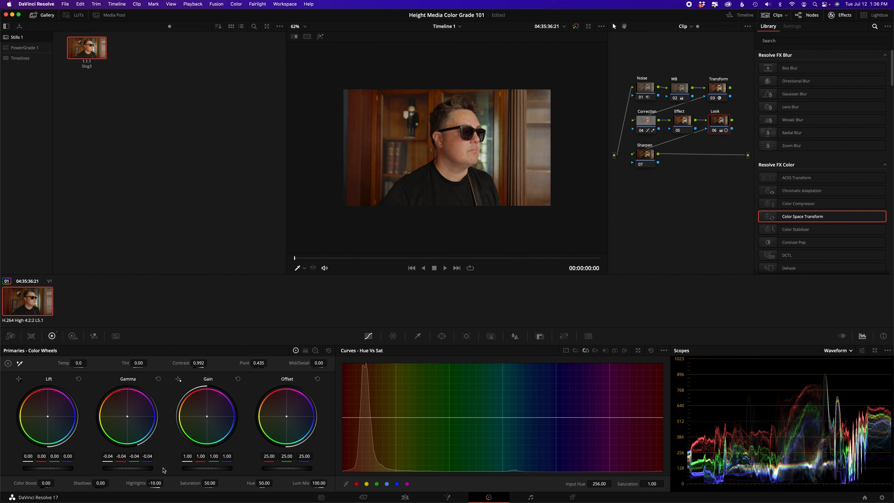
{"action": "left_click_drag", "start_coordinate": [208, 471], "coordinate": [234, 468]}
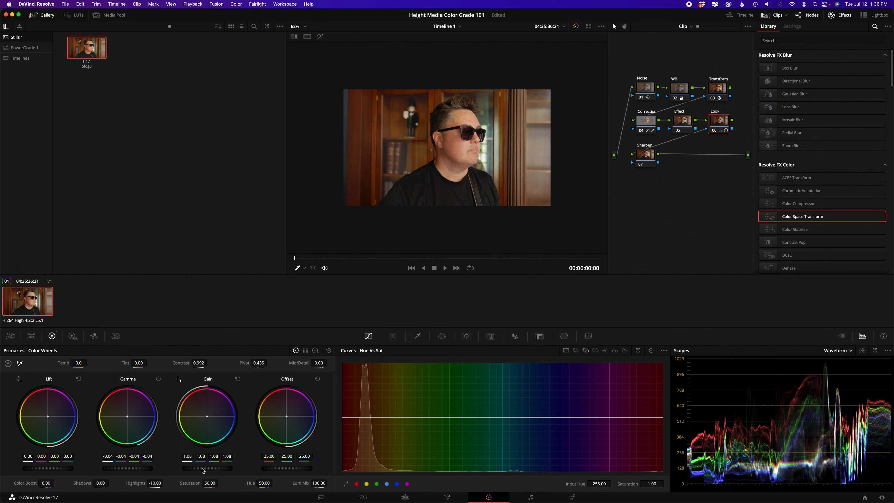
Set the Sharpen node's colour space to Lab (CIE)
{"action": "left_click", "coordinate": [652, 159]}
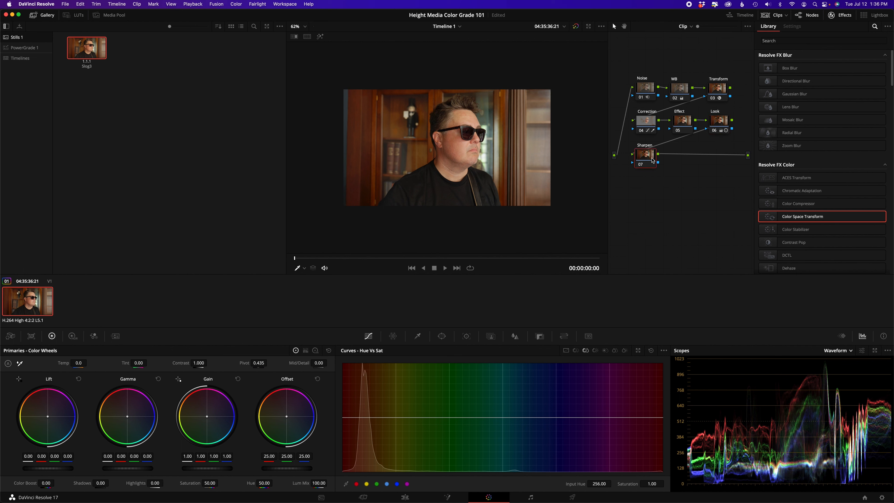
{"action": "right_click", "coordinate": [652, 160]}
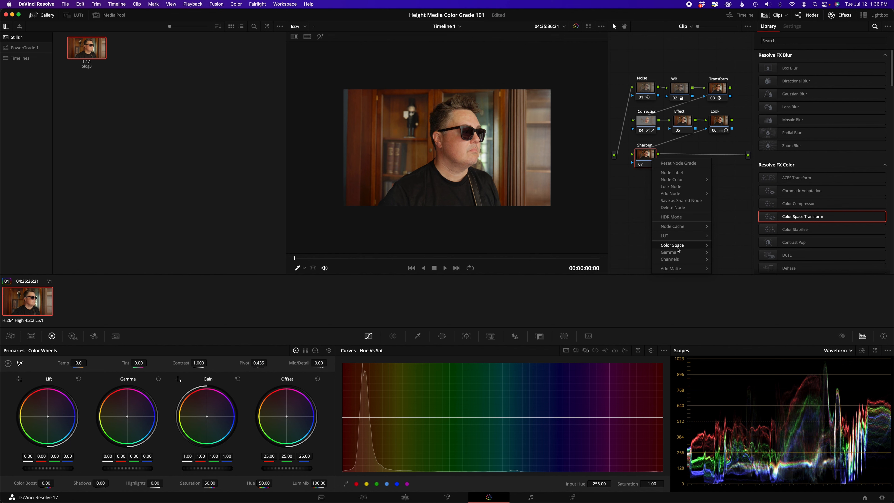
{"action": "mouse_move", "coordinate": [673, 245]}
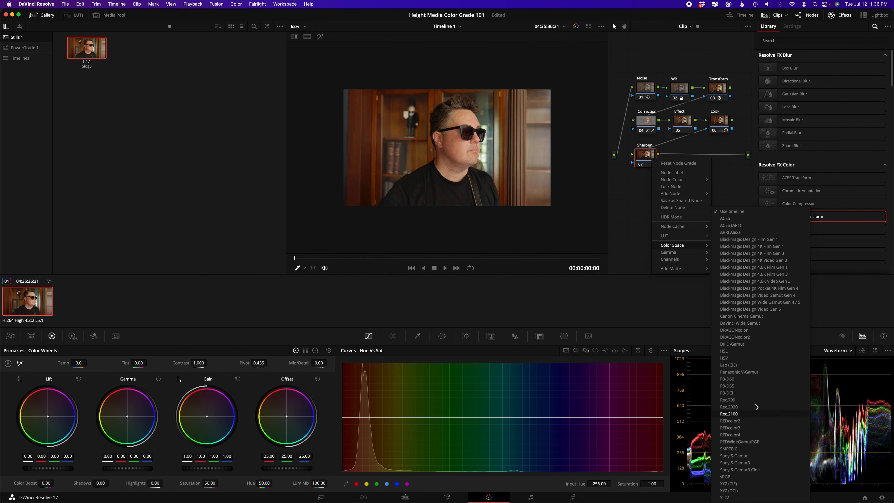
{"action": "left_click", "coordinate": [745, 365]}
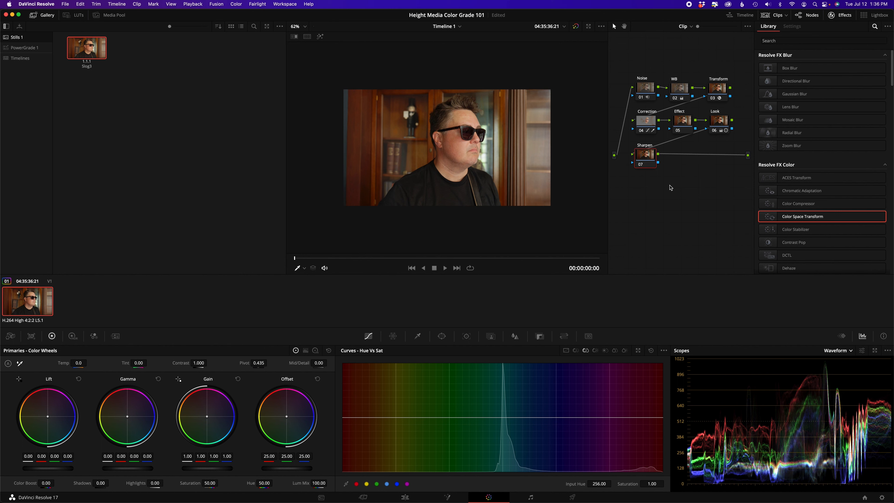
Sharpen the image on the Sharpen node with a radius of 0.47, and play and scrub through the clip to check it
{"action": "left_click", "coordinate": [515, 336]}
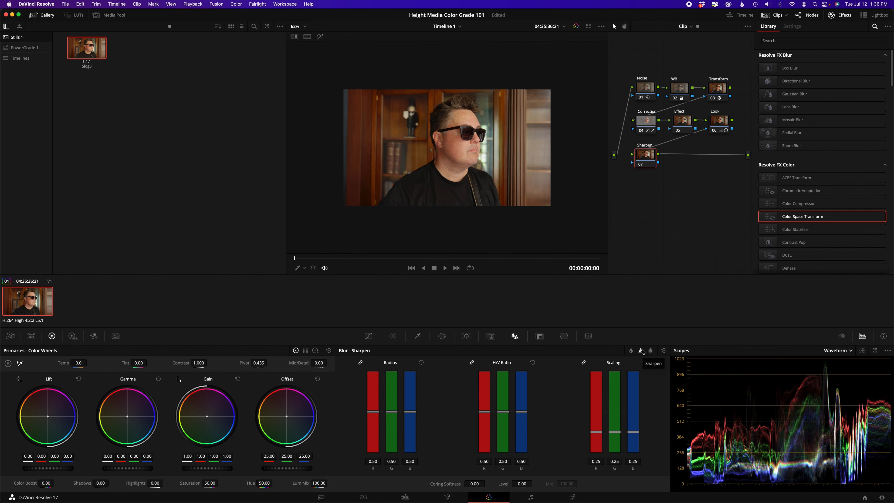
{"action": "left_click_drag", "start_coordinate": [411, 412], "coordinate": [409, 417]}
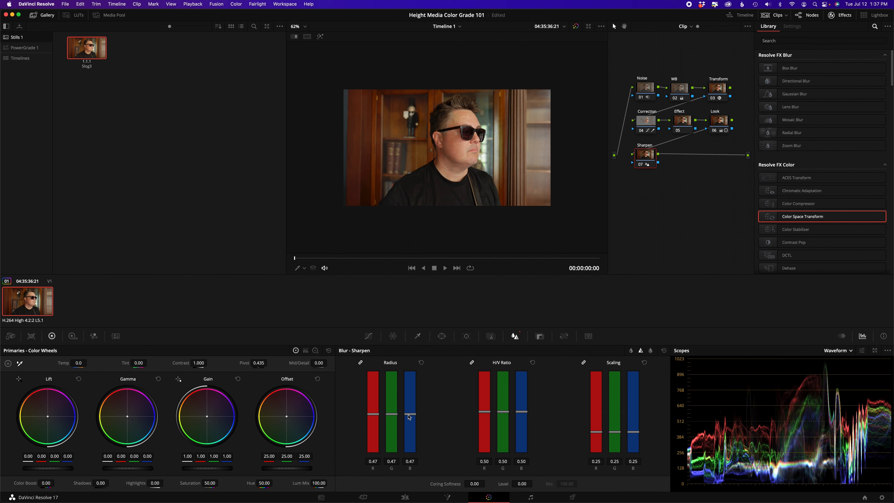
{"action": "left_click", "coordinate": [445, 268]}
{"action": "left_click_drag", "start_coordinate": [372, 254], "coordinate": [419, 255]}
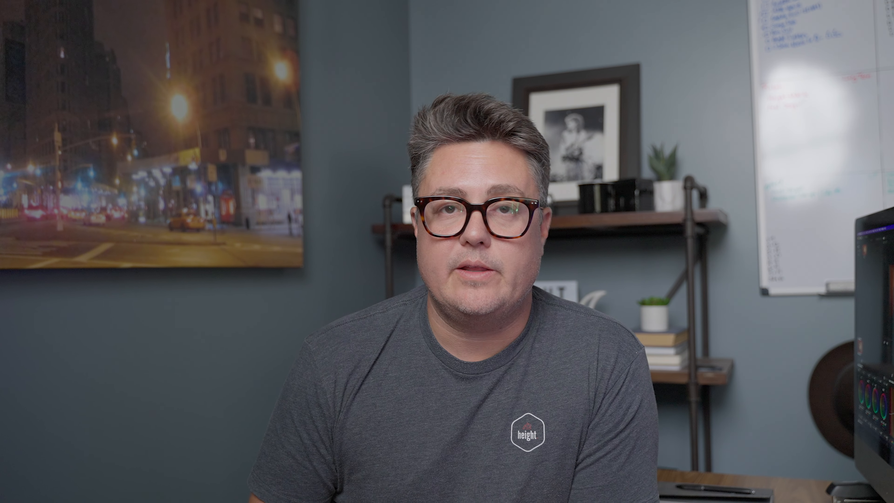